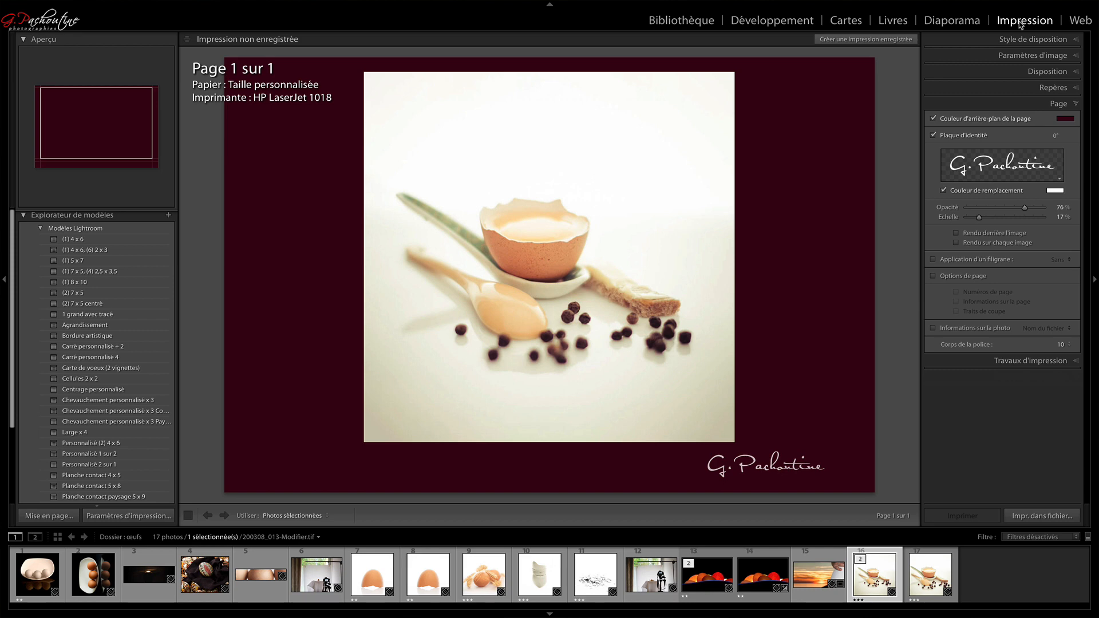
# Apply the (1) 4 x 6 print template and turn off zoom to fill for the photo.
pyautogui.click(160, 239)
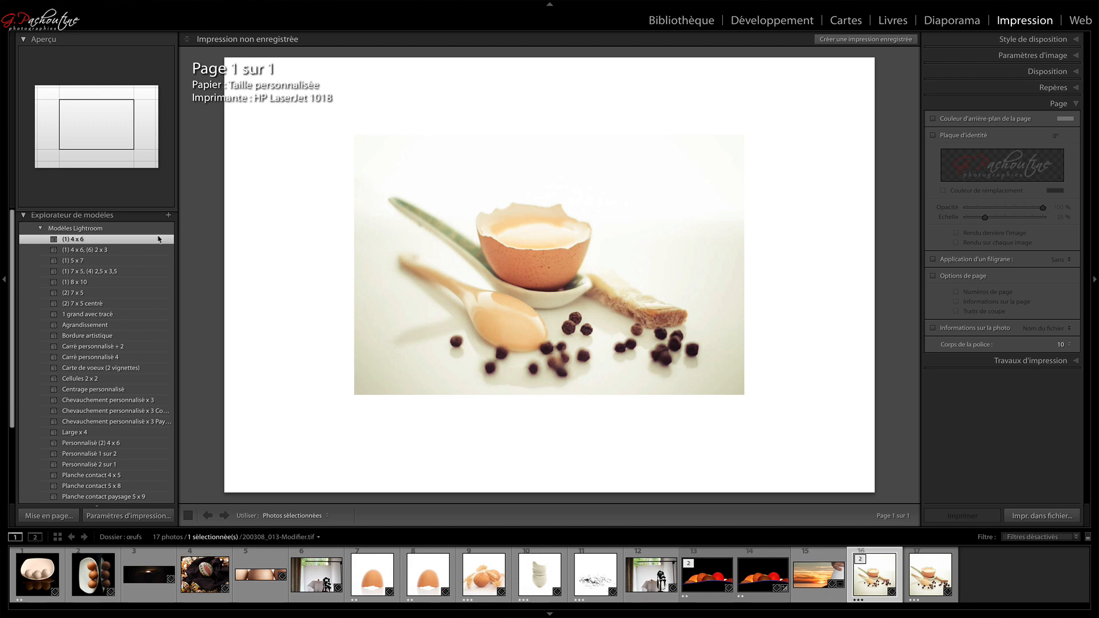
pyautogui.click(974, 56)
pyautogui.click(933, 69)
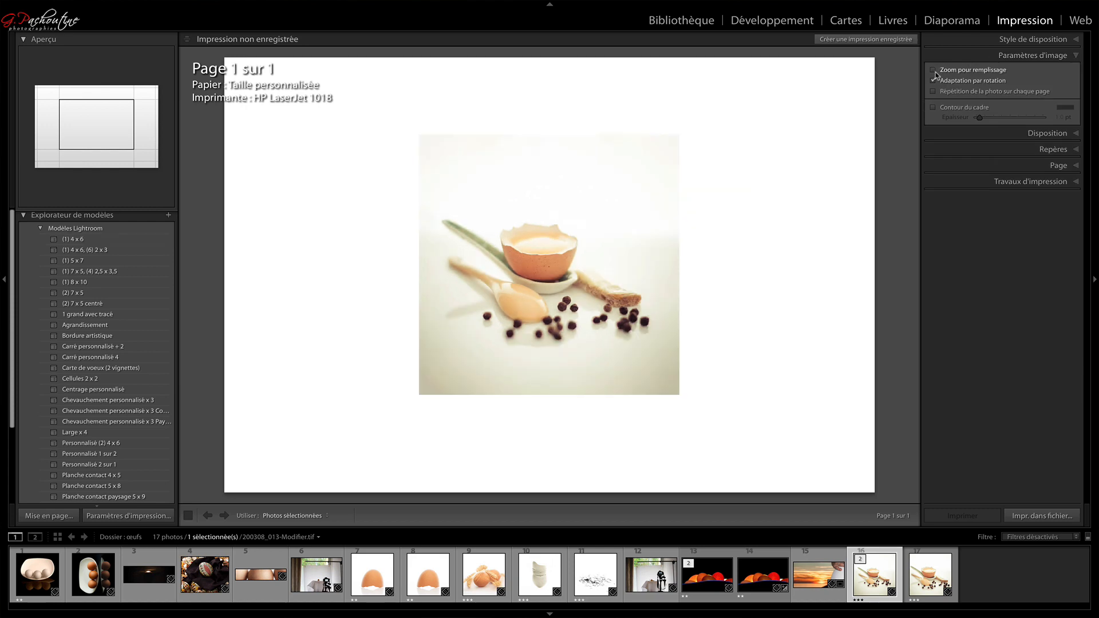
# Set the left, right, top and bottom page margins to 0 inches.
pyautogui.click(1029, 133)
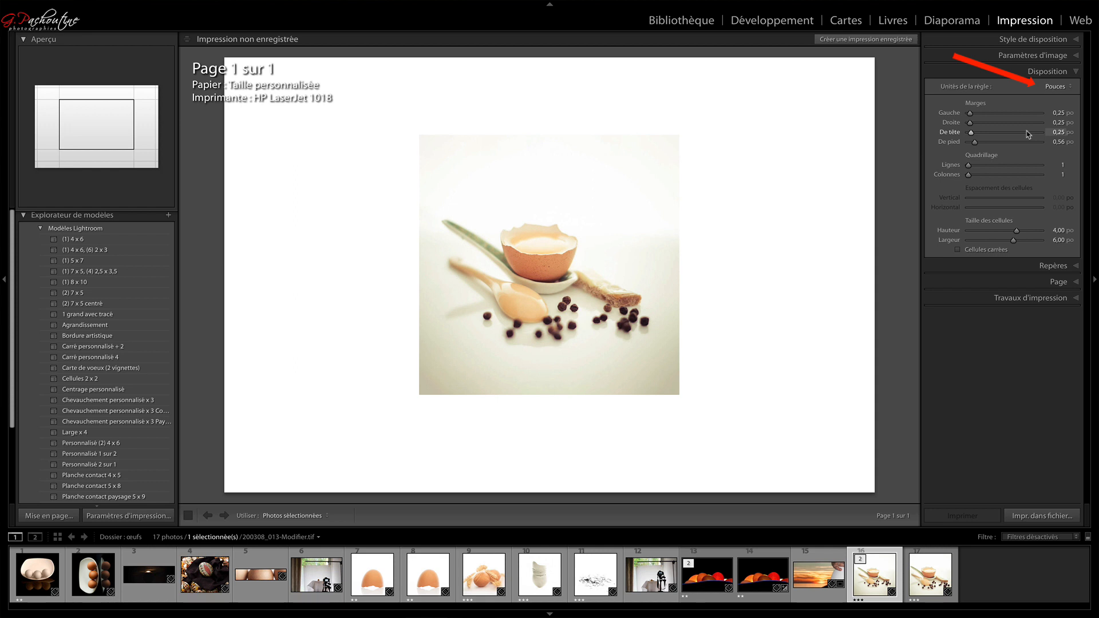
pyautogui.moveTo(970, 113); pyautogui.dragTo(960, 143)
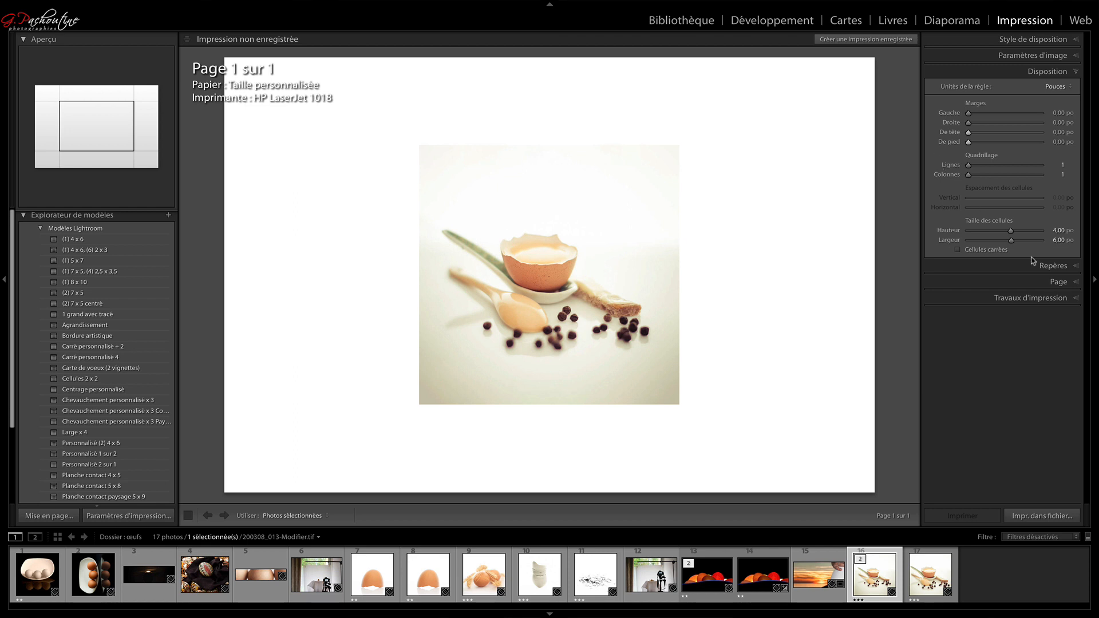
# Set the custom JPEG file dimensions of the print job to 8 x 8 inches.
pyautogui.click(1038, 298)
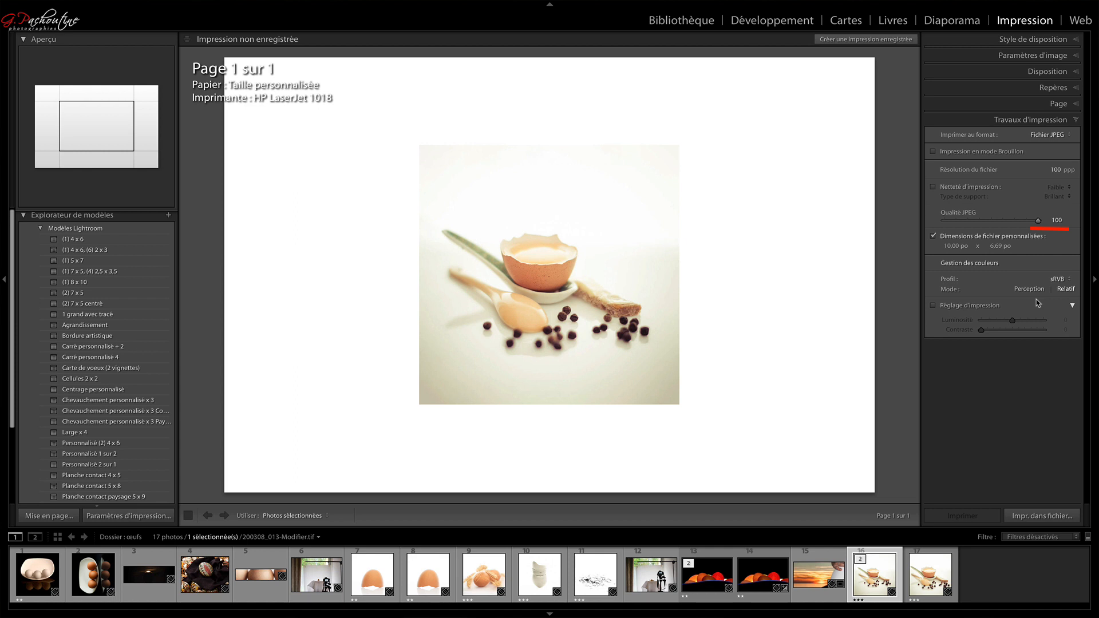
pyautogui.click(953, 247)
pyautogui.write('8')
pyautogui.click(995, 246)
pyautogui.write('8')
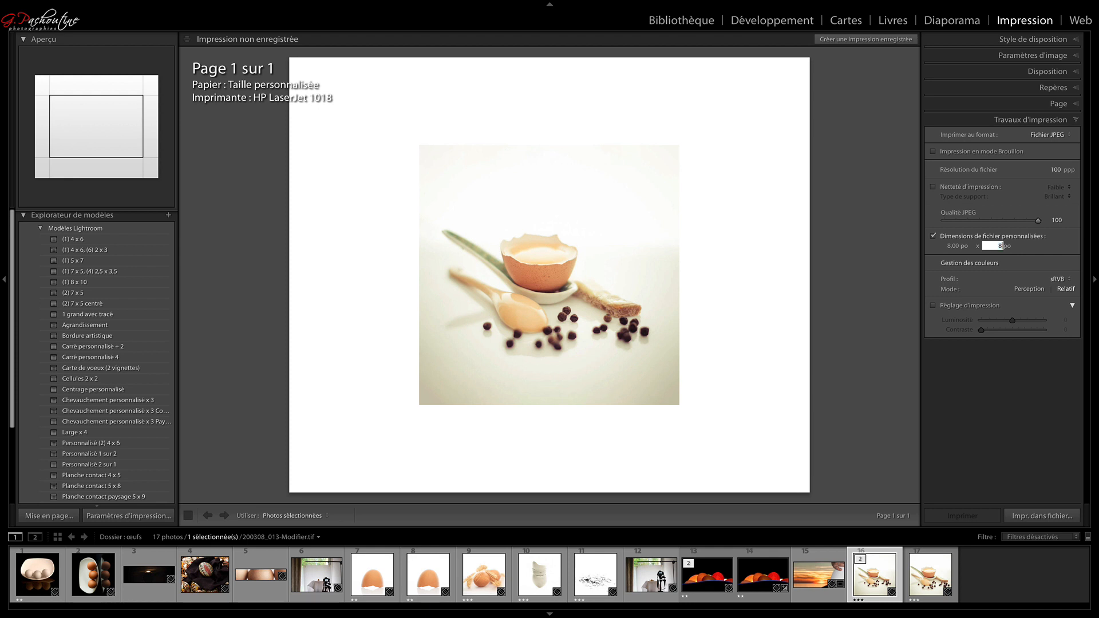
pyautogui.click(1044, 251)
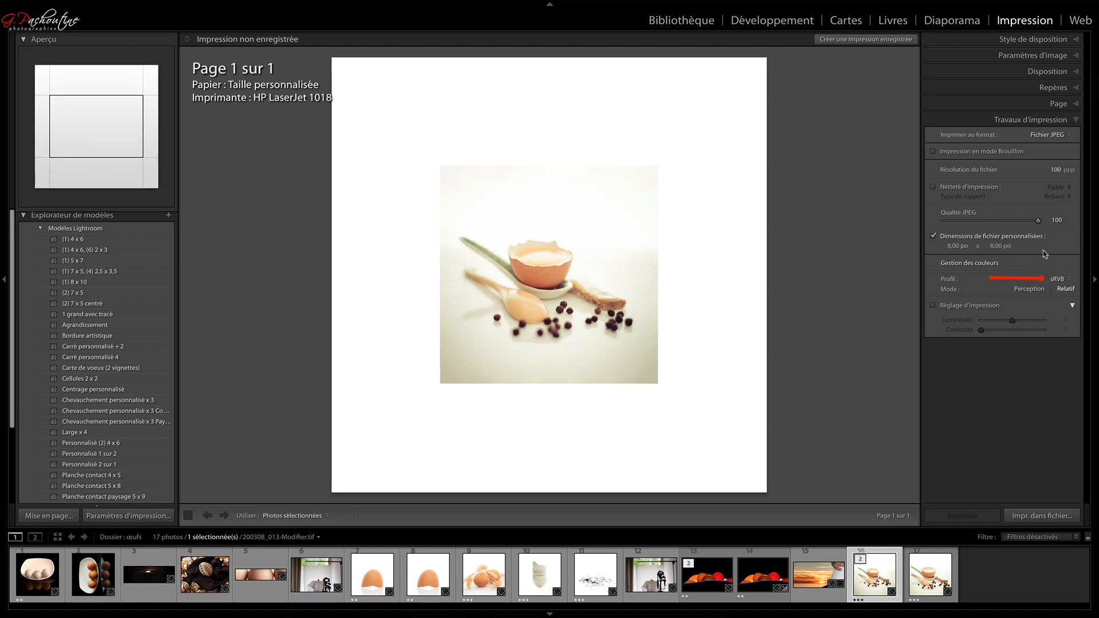
# Enlarge the photo cell to 8 inches high and 8 inches wide.
pyautogui.click(1019, 71)
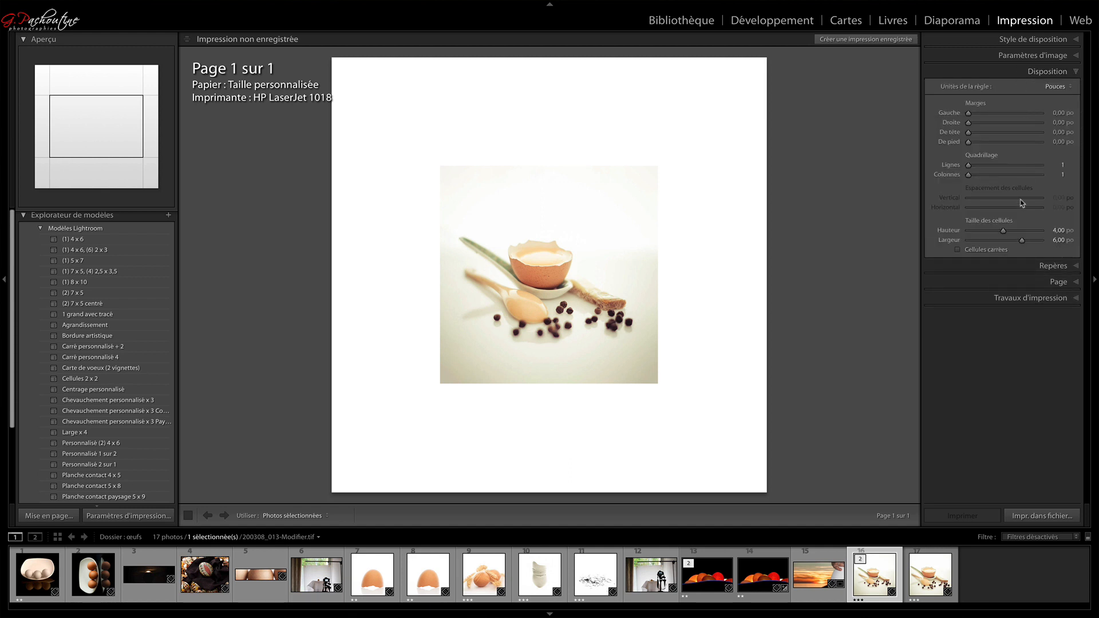
pyautogui.moveTo(1004, 232); pyautogui.dragTo(1066, 243)
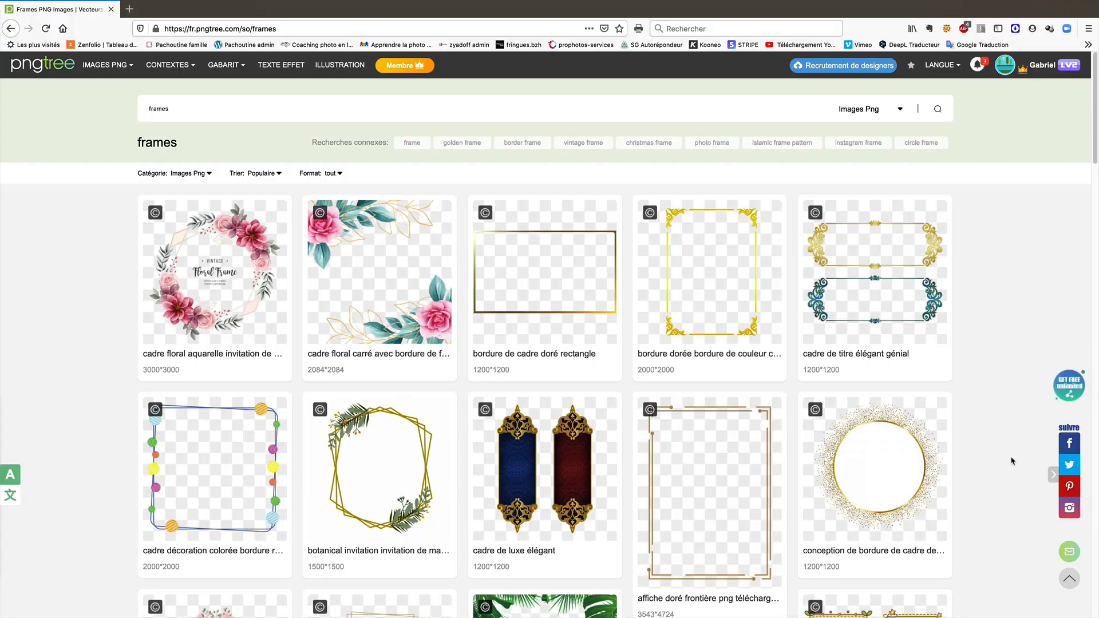
# Switch to the pngtree site in Firefox and browse the "frames" PNG images for a suitable photo frame.
pyautogui.scroll(-10, 1011, 461)
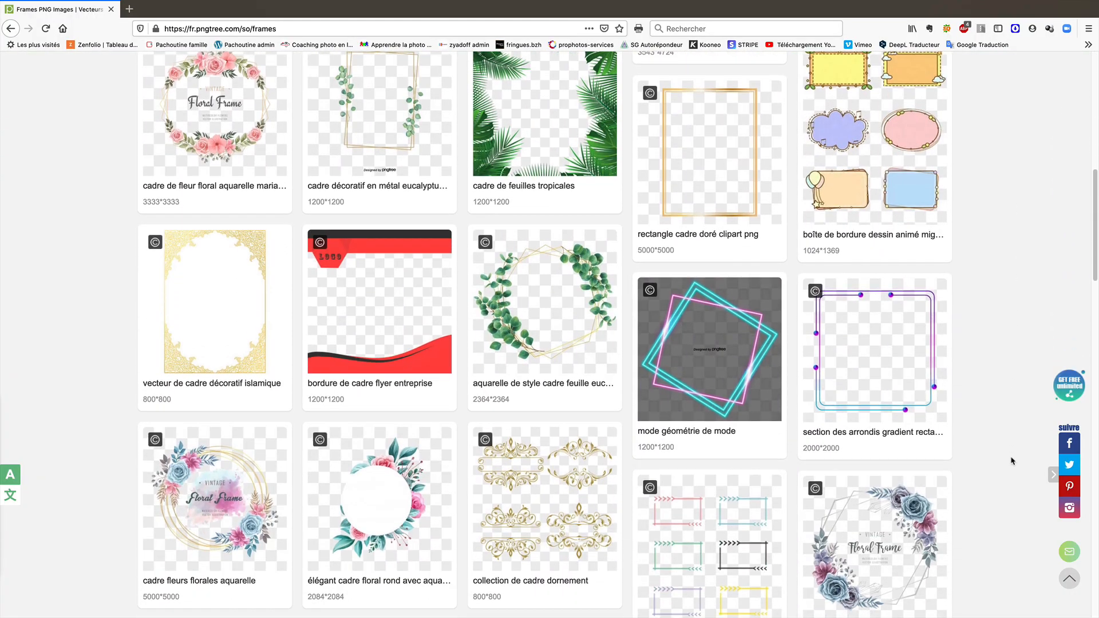
pyautogui.scroll(-10, 1011, 461)
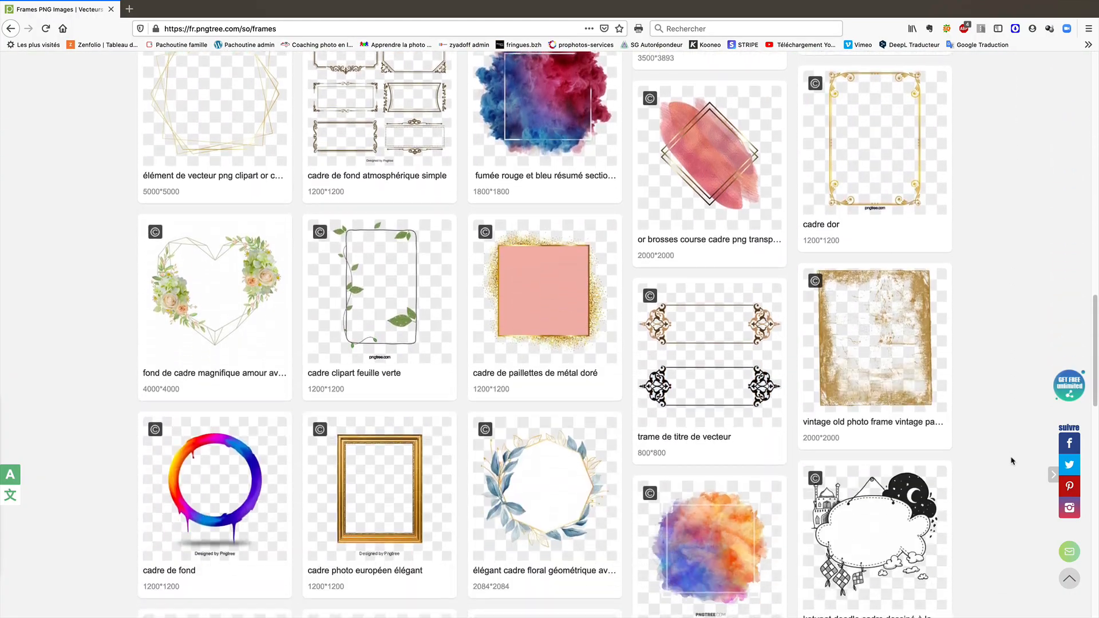
pyautogui.scroll(-5, 1011, 460)
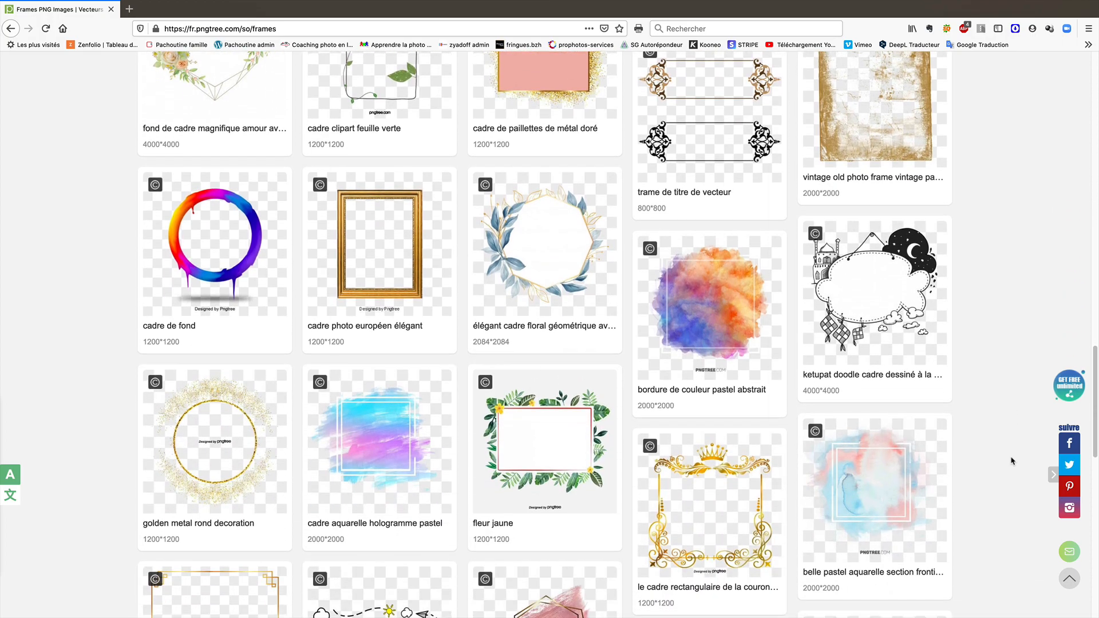
pyautogui.scroll(-4, 1011, 461)
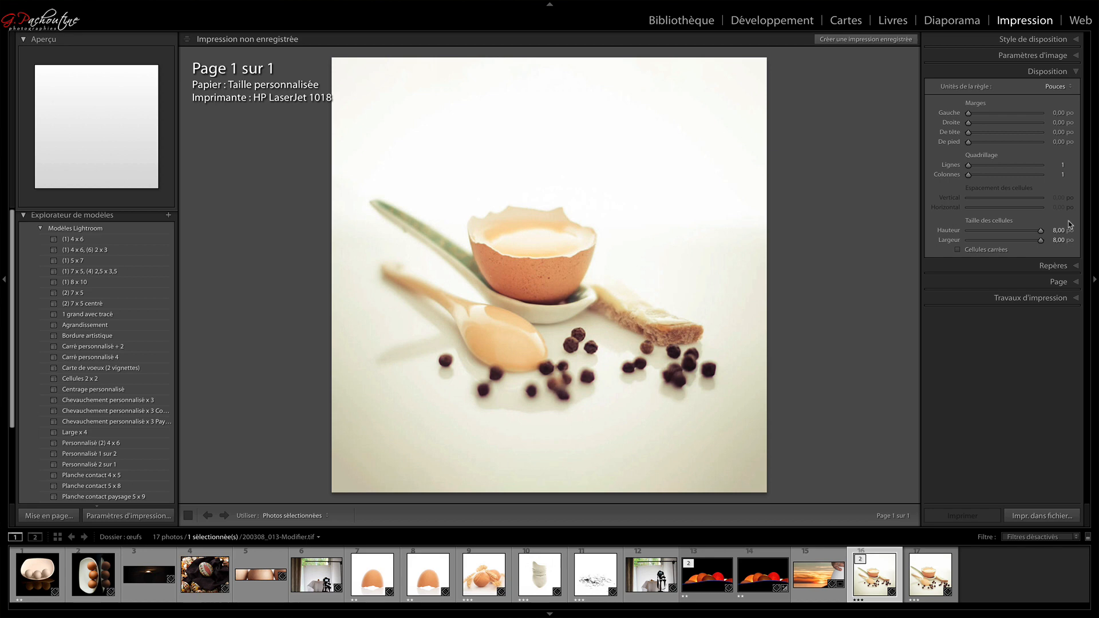
# In Lightroom, enable the identity plate with the graphic "—Pngtree—shabby texture photo frame nostalgic_3917083-carré jaune.png" and set its scale to 100%.
pyautogui.click(1055, 283)
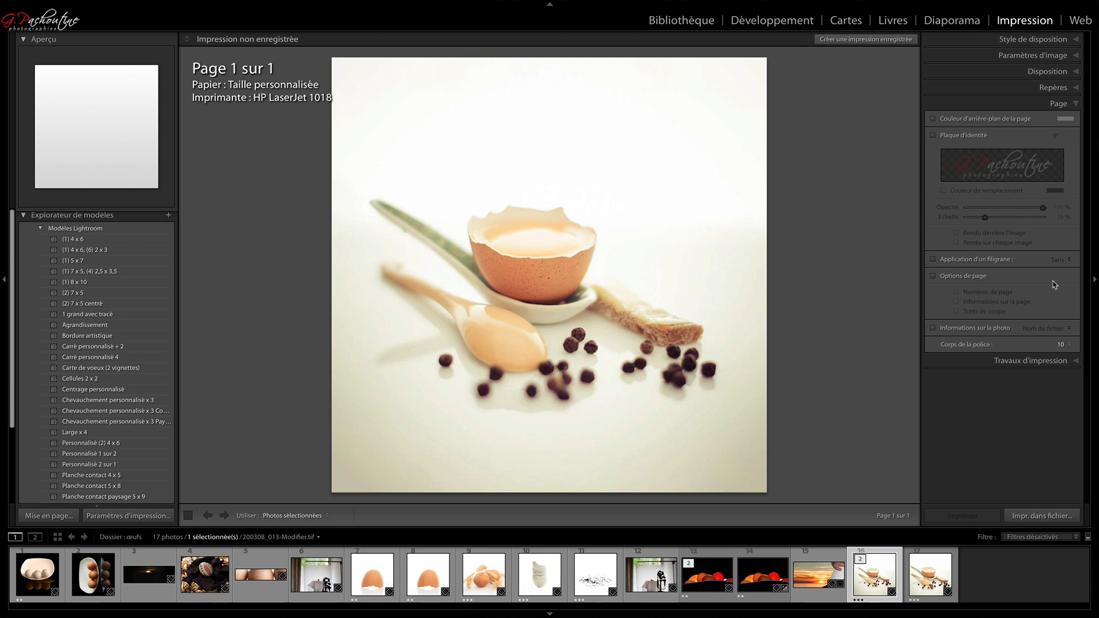
pyautogui.click(933, 136)
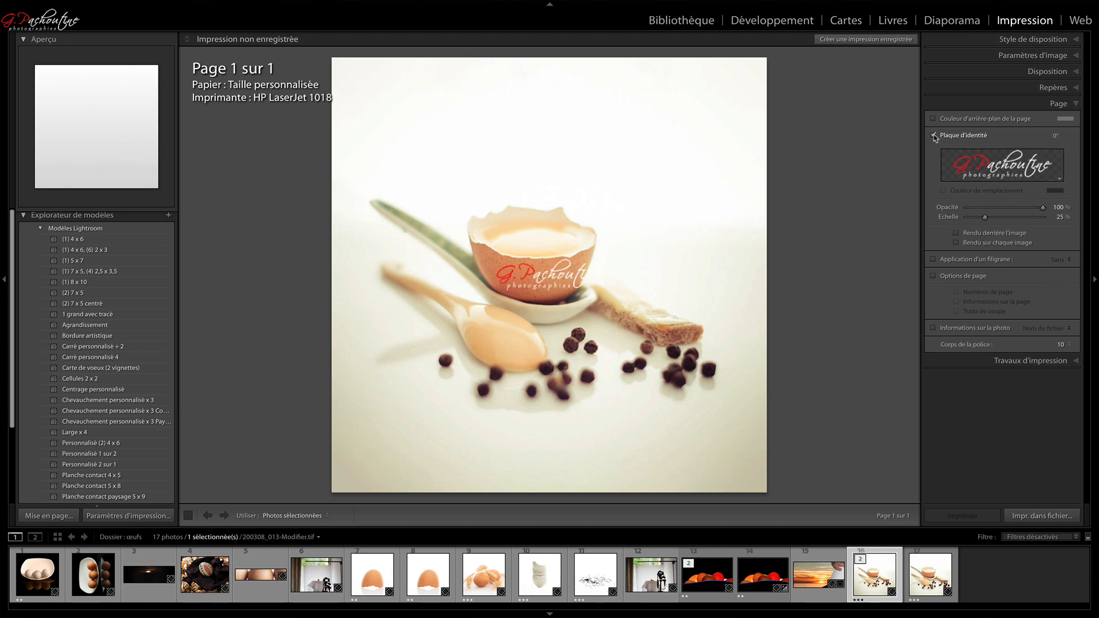
pyautogui.click(1060, 179)
pyautogui.click(1050, 197)
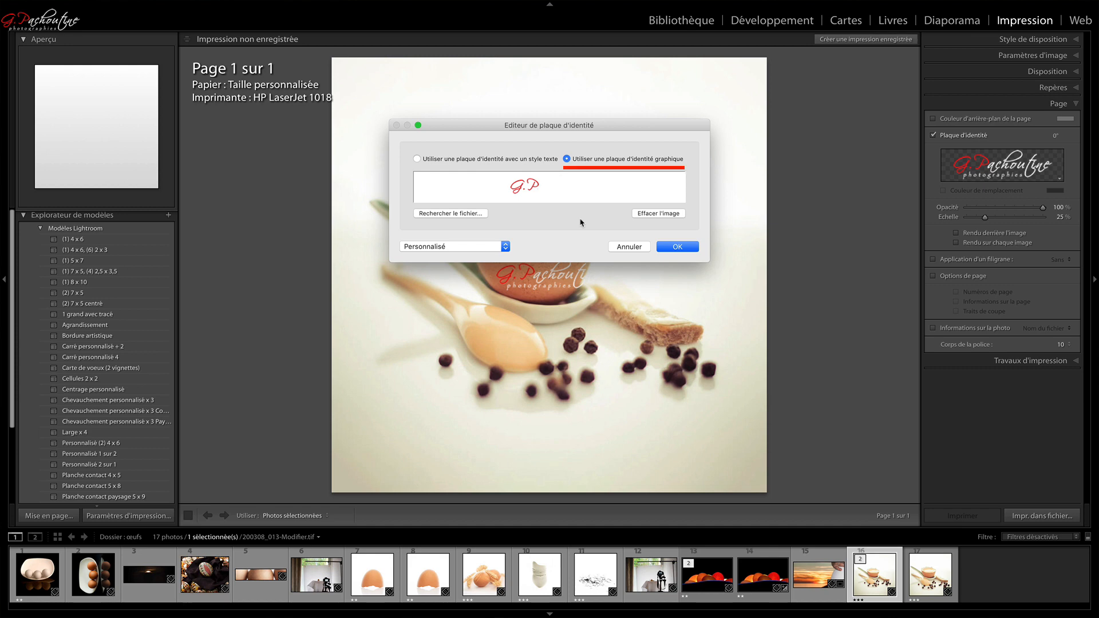
pyautogui.click(451, 213)
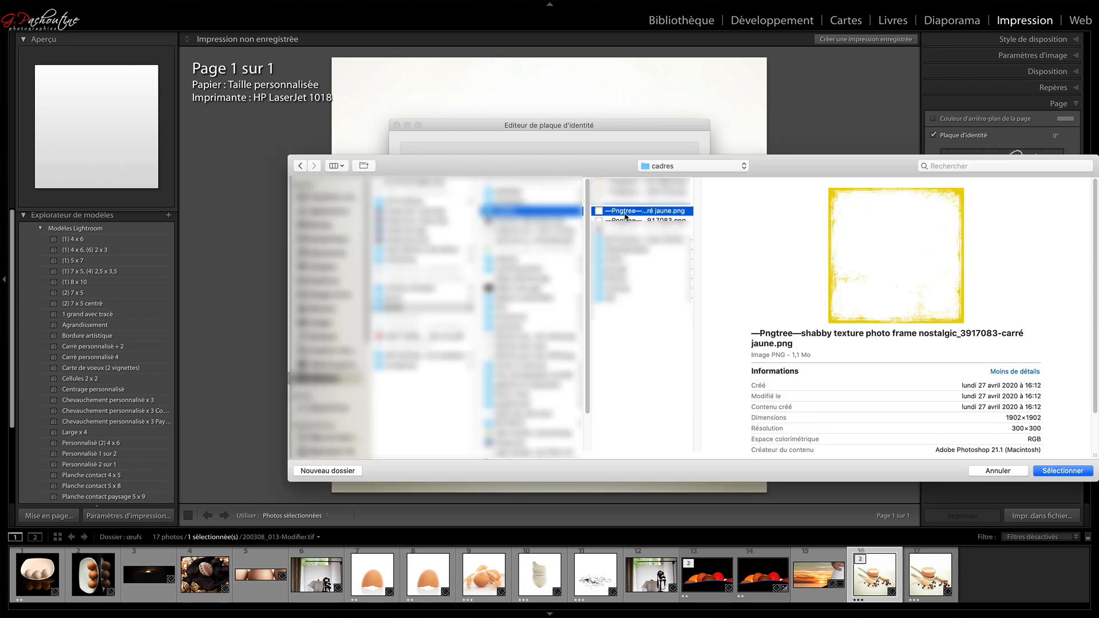
pyautogui.click(1076, 472)
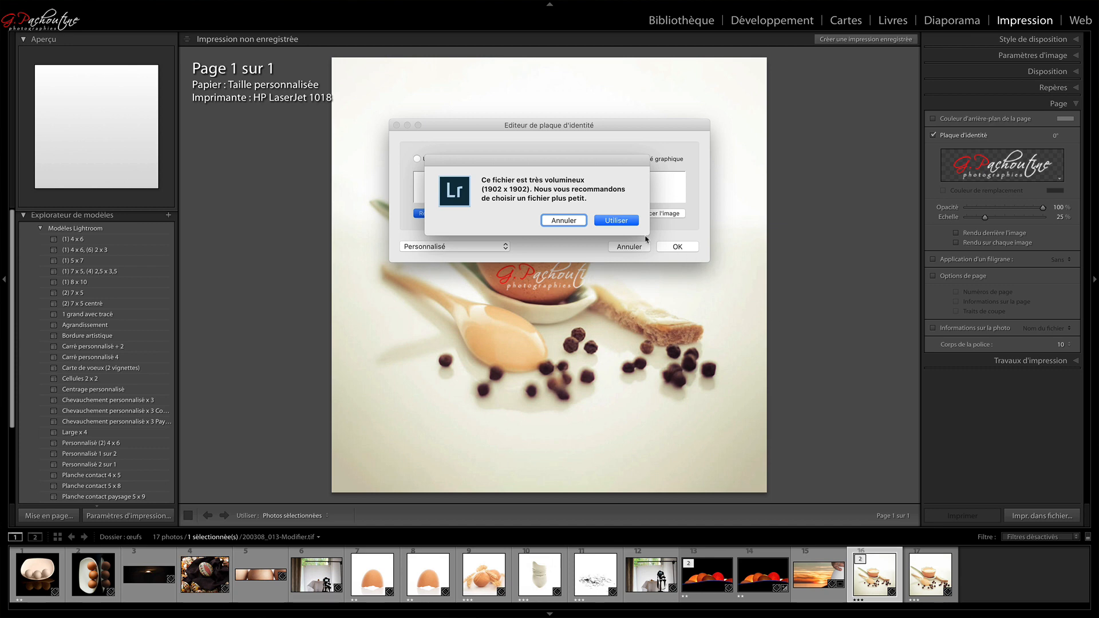
pyautogui.click(619, 221)
pyautogui.click(685, 248)
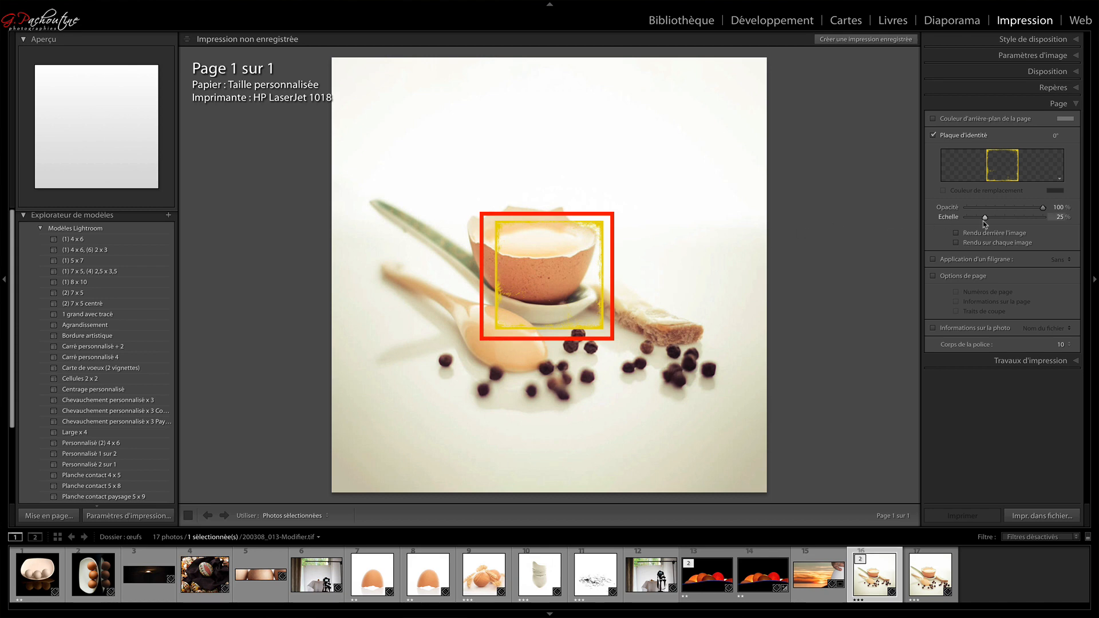
pyautogui.moveTo(986, 219); pyautogui.dragTo(1068, 226)
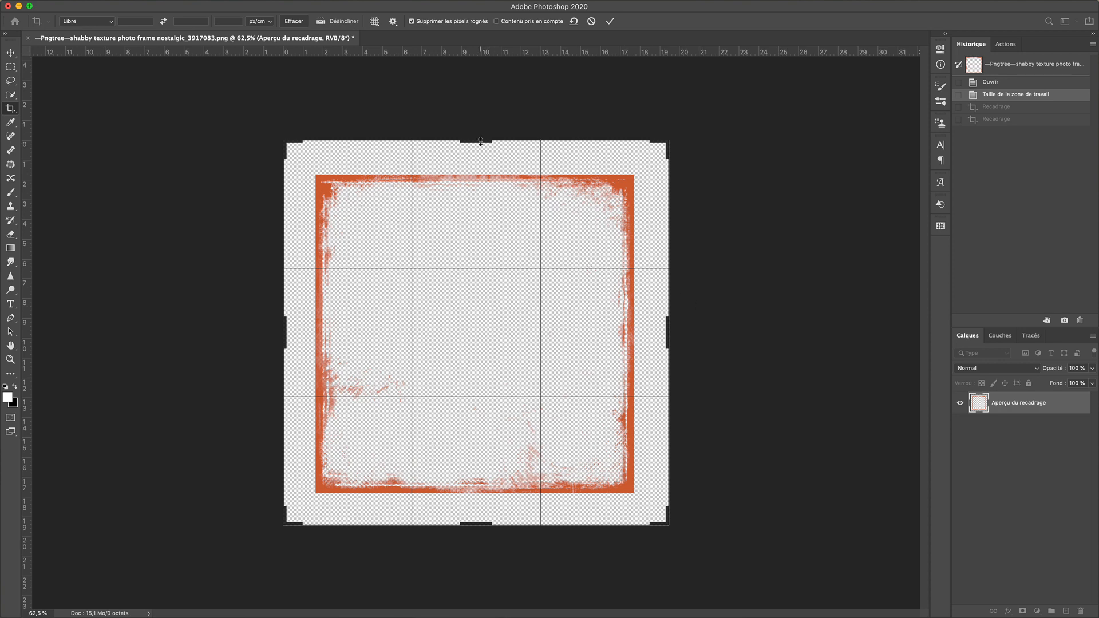
# In Photoshop, crop the orange shabby texture frame on all four sides to its outer edges.
pyautogui.moveTo(481, 142); pyautogui.dragTo(480, 123)
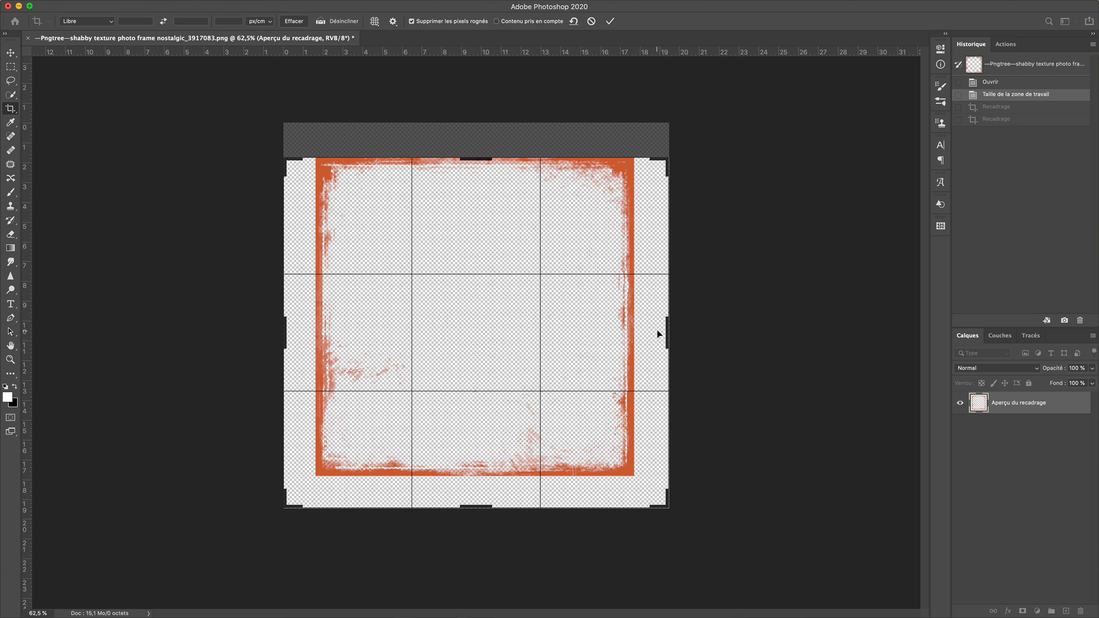
pyautogui.moveTo(659, 333); pyautogui.dragTo(647, 332)
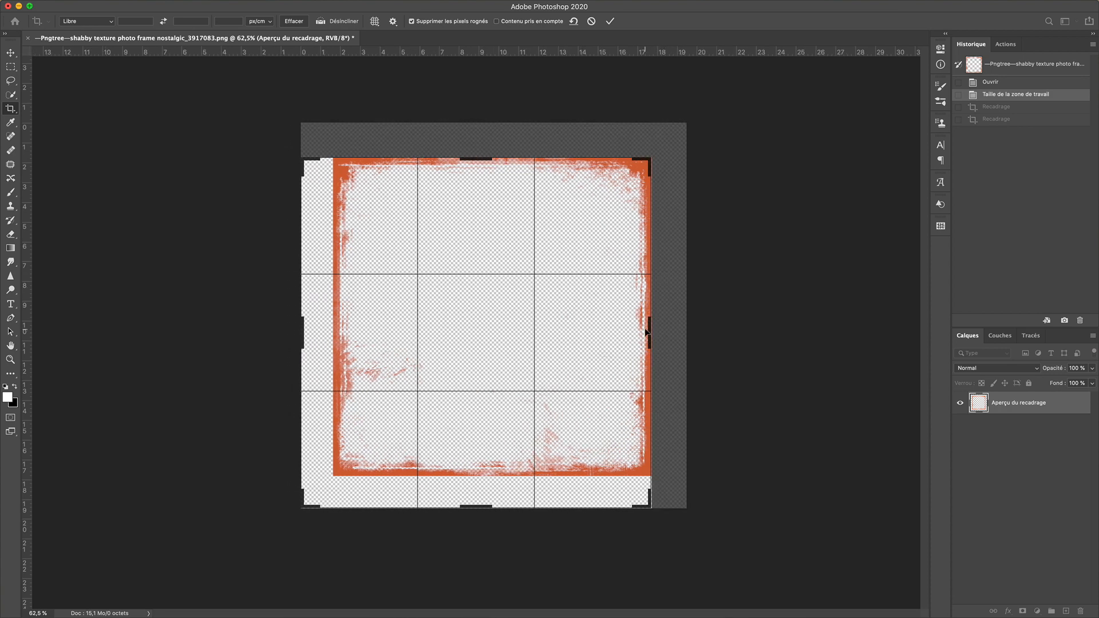
pyautogui.moveTo(481, 506); pyautogui.dragTo(479, 488)
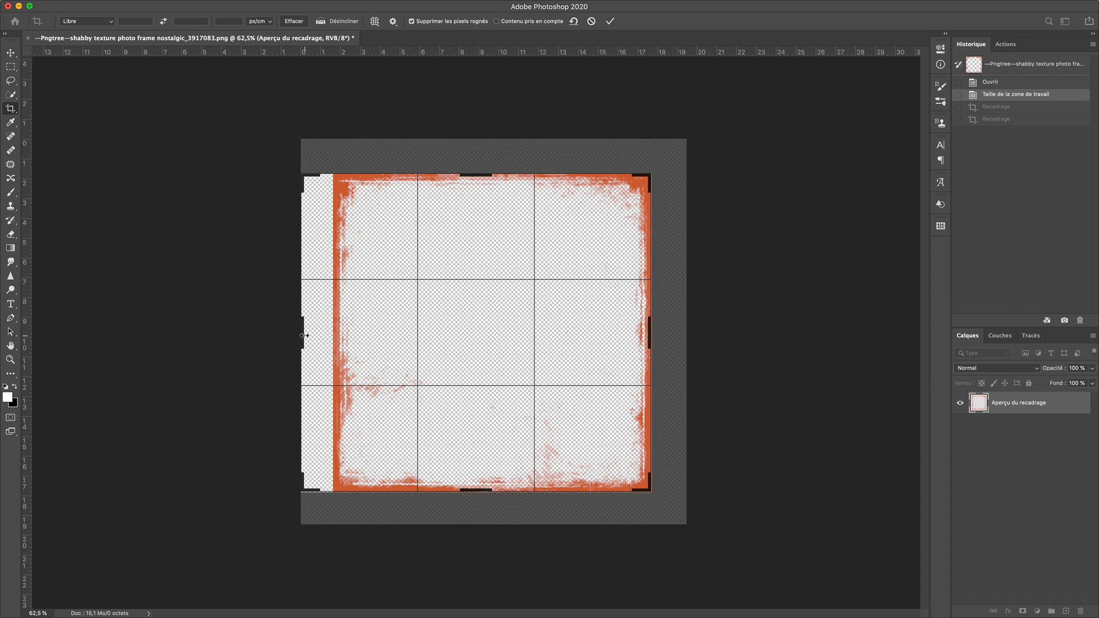
pyautogui.moveTo(304, 336); pyautogui.dragTo(318, 336)
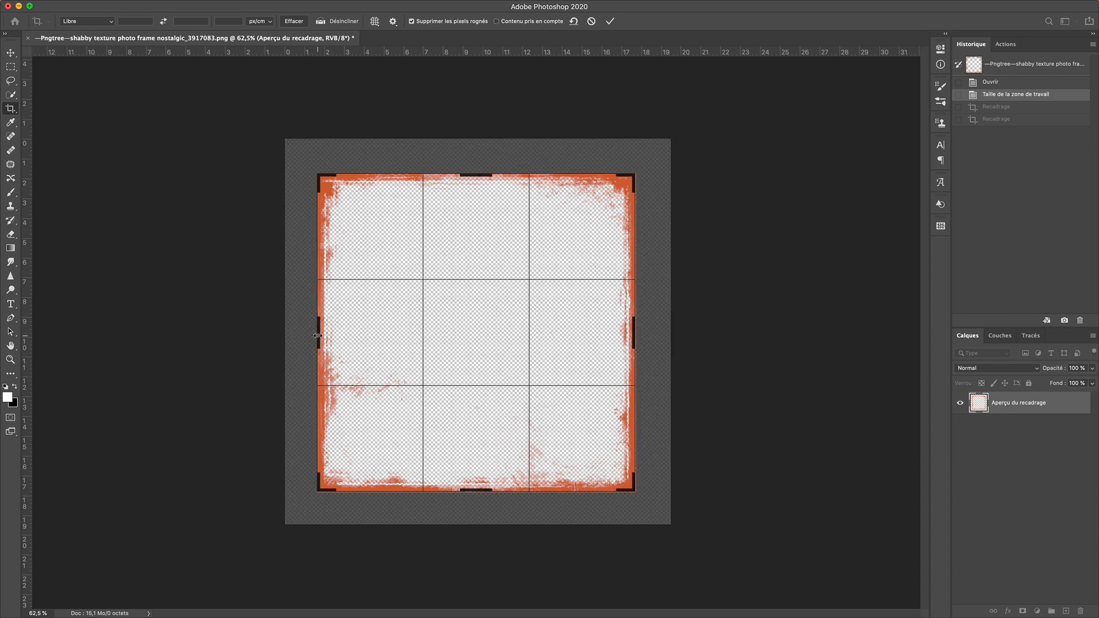
pyautogui.press('Return')
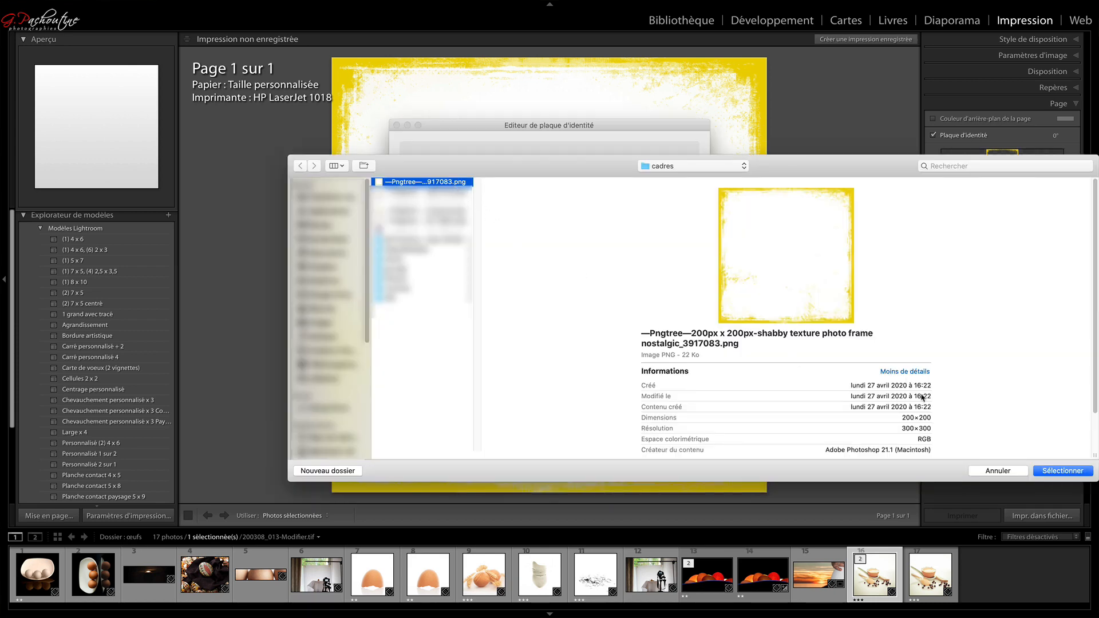
# In Lightroom, replace the identity plate graphic with "—Pngtree—200px x 200px-shabby texture photo frame nostalgic_3917083.png".
pyautogui.click(1072, 473)
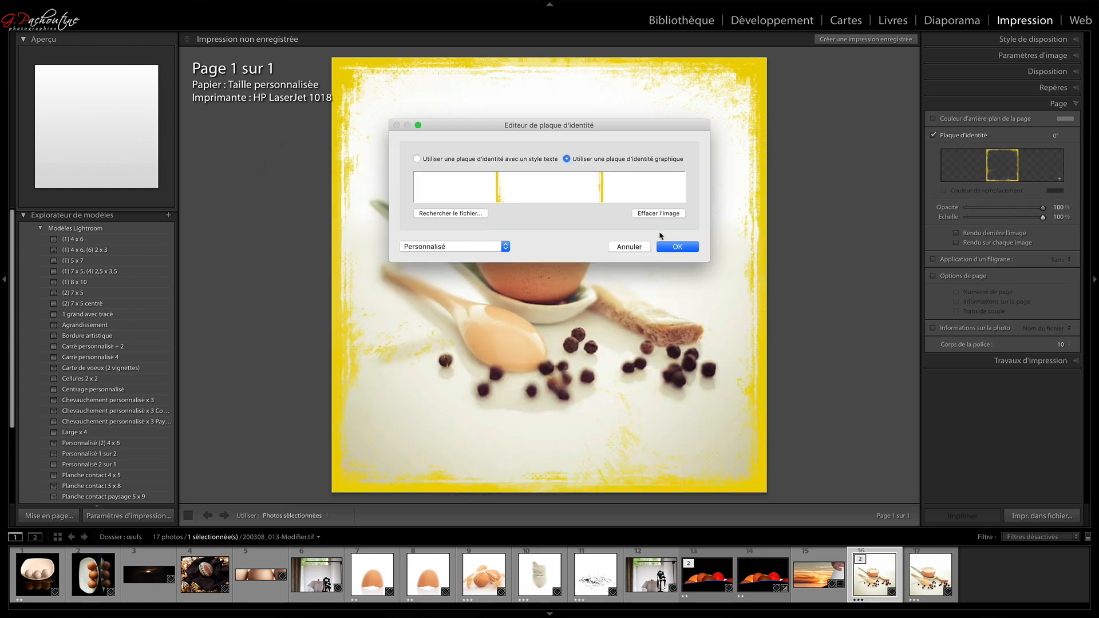
pyautogui.click(674, 246)
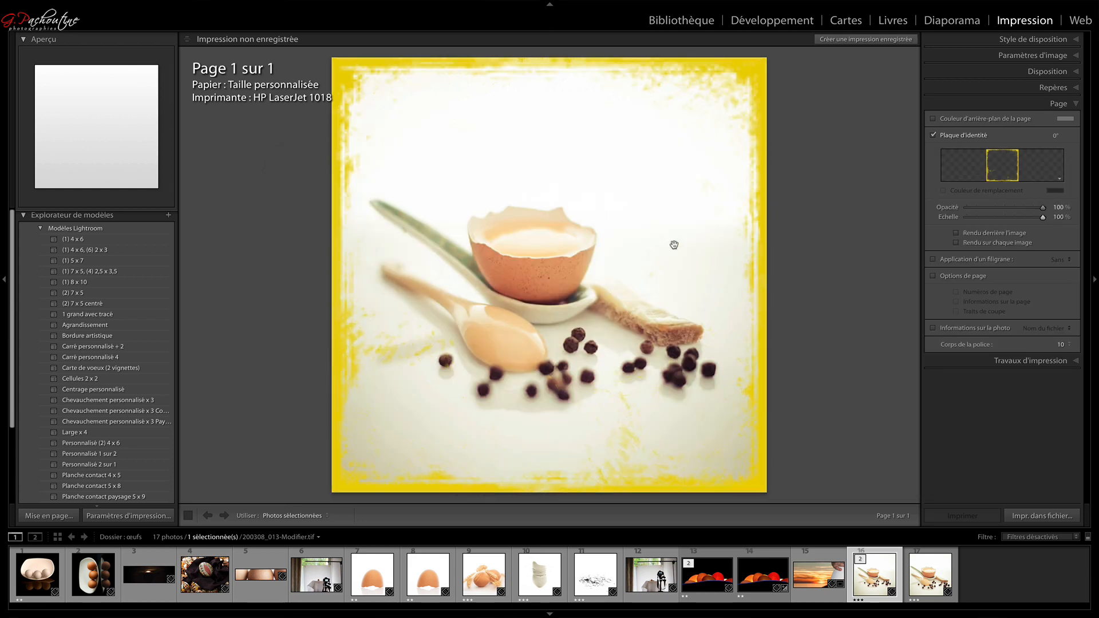